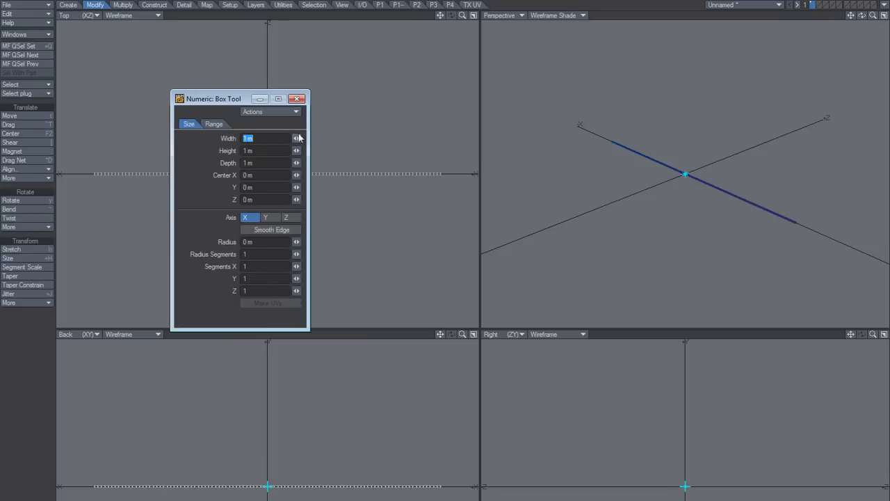
# Step: Accept the box with 1 m width, height and depth centred on the origin, and select it inside the long row
pyautogui.click(263, 161)
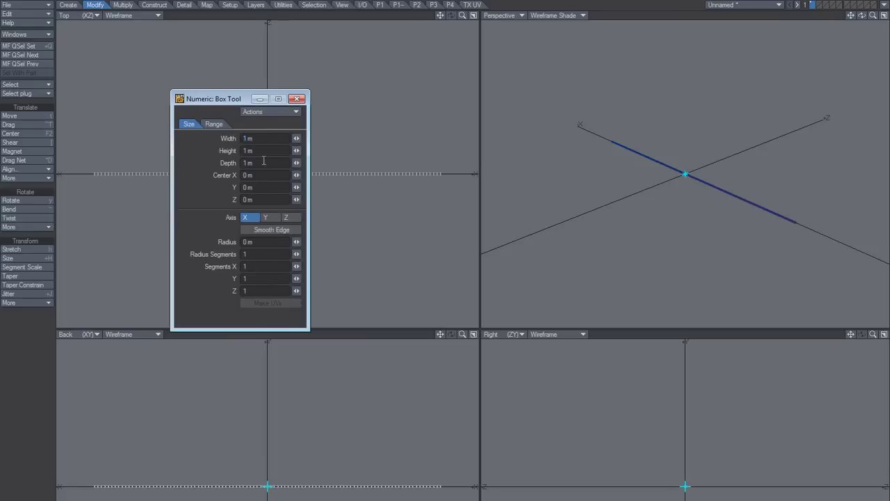
pyautogui.click(297, 98)
pyautogui.moveTo(261, 171); pyautogui.dragTo(284, 176)
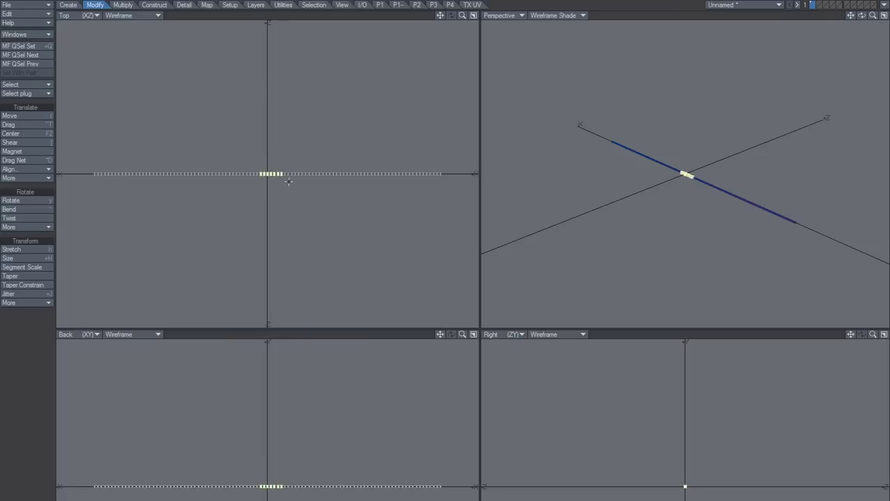
pyautogui.hotkey('shift', 'a')
pyautogui.press('/')
pyautogui.click(217, 171)
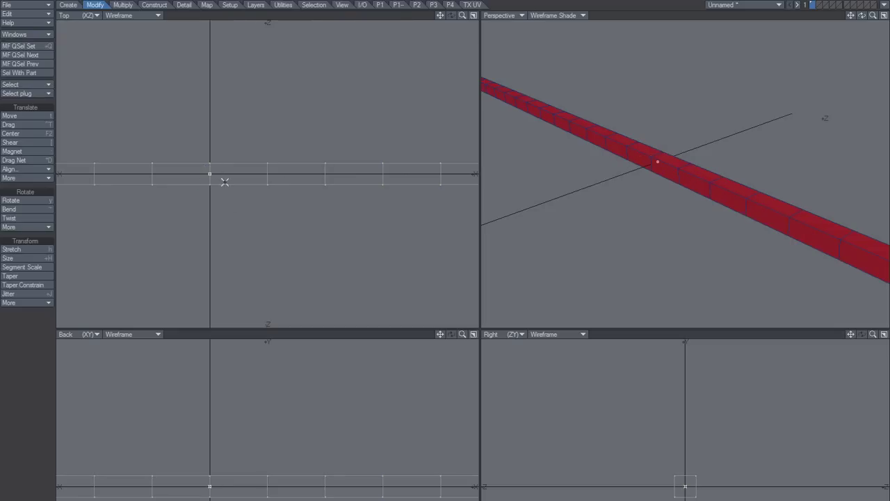
pyautogui.hotkey('shift', 'a')
# Step: Move the small 1 m cube up onto the top surface of the row, flush with the middle segment's corner
pyautogui.keyDown('ctrl'); pyautogui.keyDown('alt'); pyautogui.moveTo(632, 211); pyautogui.dragTo(481, 242); pyautogui.keyUp('alt'); pyautogui.keyUp('ctrl')
pyautogui.keyDown('alt'); pyautogui.moveTo(583, 224); pyautogui.dragTo(647, 199); pyautogui.keyUp('alt')
pyautogui.moveTo(283, 498); pyautogui.dragTo(308, 320)
pyautogui.moveTo(672, 98); pyautogui.dragTo(692, 205)
pyautogui.hotkey('shift', 'a')
pyautogui.press('a')
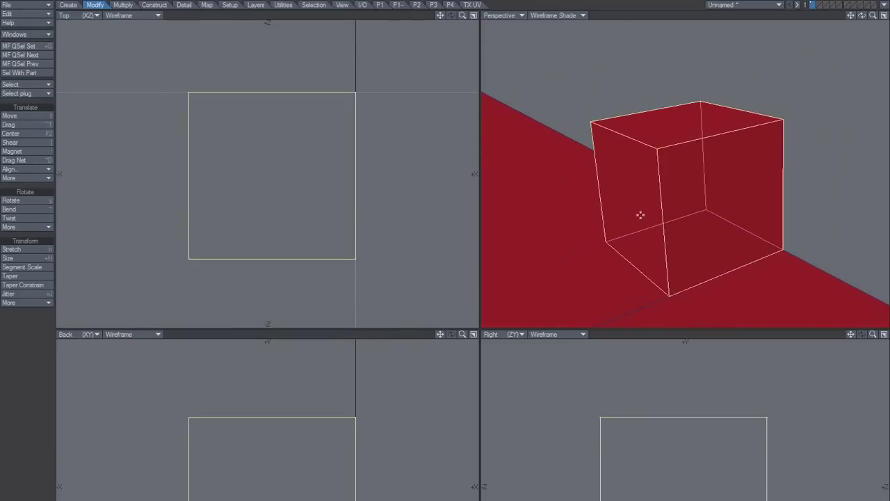
# Step: Try subdividing the small cube into an 8×8 grid per face and frame a small polygon on its top
pyautogui.hotkey('shift', 'd')
pyautogui.click(427, 210)
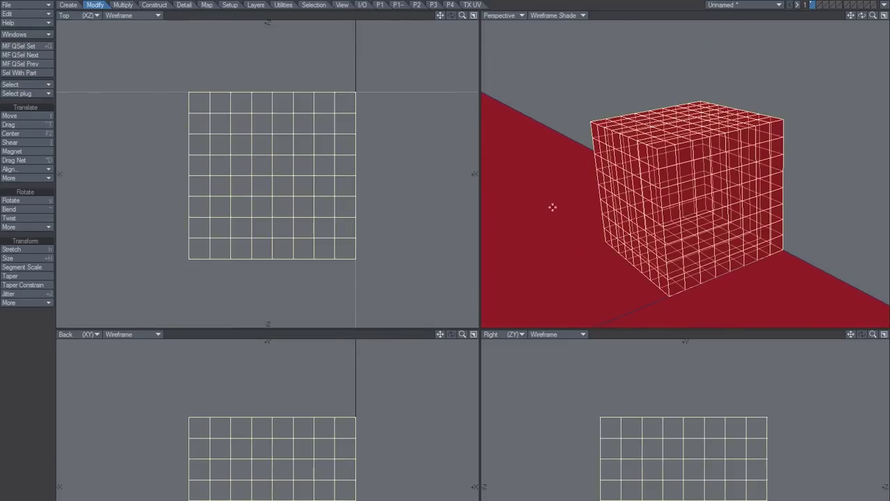
pyautogui.press('/')
pyautogui.click(674, 118)
pyautogui.click(680, 113)
pyautogui.hotkey('shift', 'a')
pyautogui.scroll(-4, 717, 185)
pyautogui.keyDown('alt'); pyautogui.moveTo(670, 161); pyautogui.dragTo(584, 202); pyautogui.keyUp('alt')
# Step: Undo the subdivision of the small cube
pyautogui.hotkey('ctrl', 'z')
pyautogui.hotkey('ctrl', 'z')
pyautogui.hotkey('ctrl', 'z')
pyautogui.keyDown('alt'); pyautogui.moveTo(686, 207); pyautogui.dragTo(714, 213); pyautogui.keyUp('alt')
pyautogui.press('a')
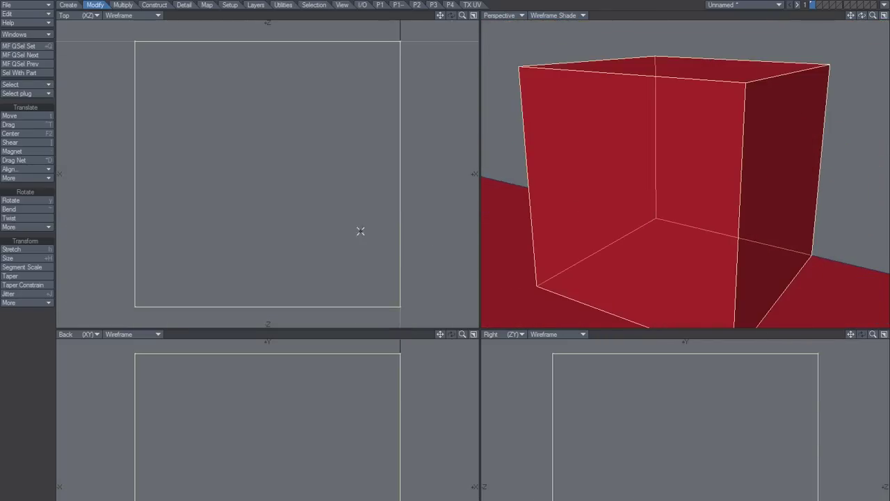
# Step: Move the small cube along the top of the row to the corner at its positive-X end
pyautogui.press('a')
pyautogui.press('t')
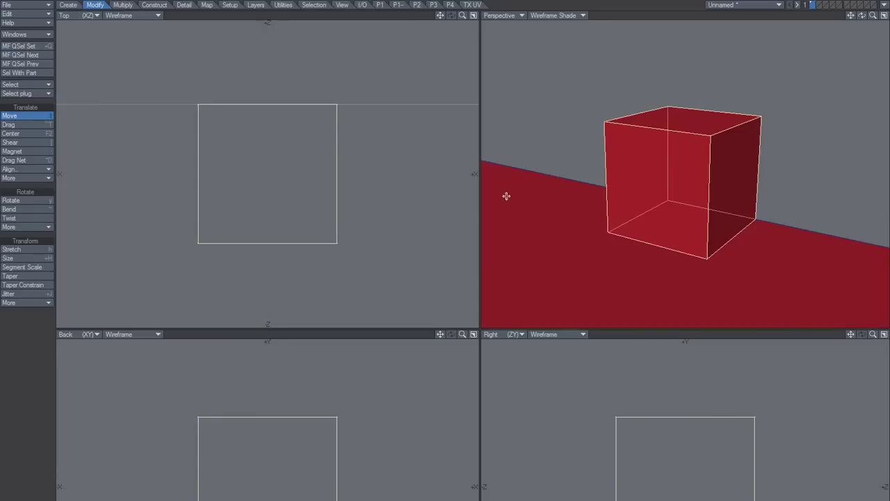
pyautogui.scroll(-5, 606, 193)
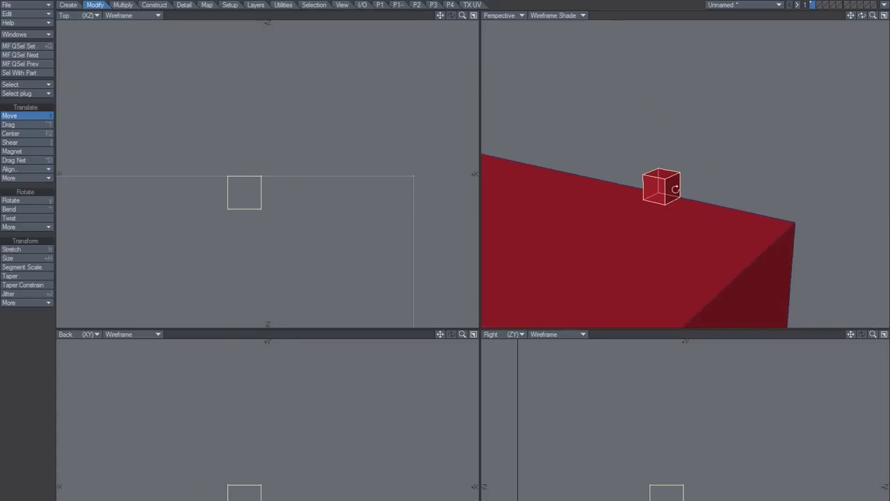
pyautogui.press('space')
pyautogui.moveTo(682, 197); pyautogui.dragTo(772, 193)
pyautogui.hotkey('shift', 'a')
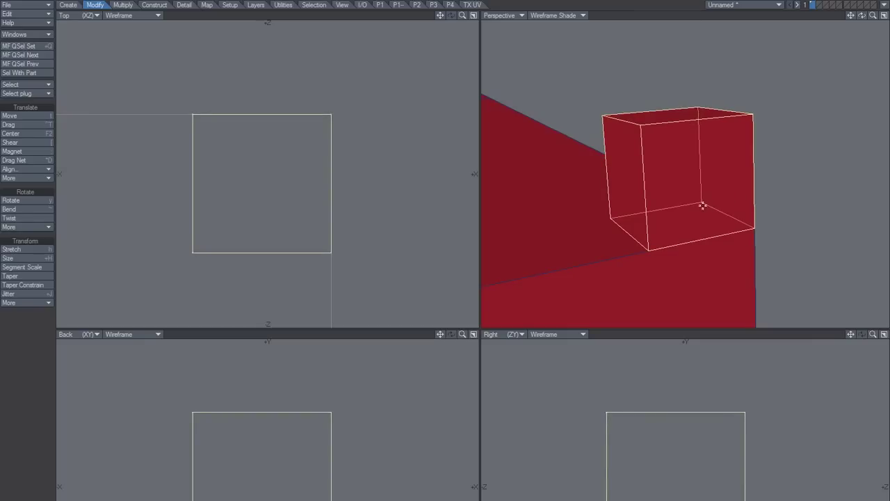
pyautogui.keyDown('alt'); pyautogui.moveTo(554, 218); pyautogui.dragTo(706, 199); pyautogui.keyUp('alt')
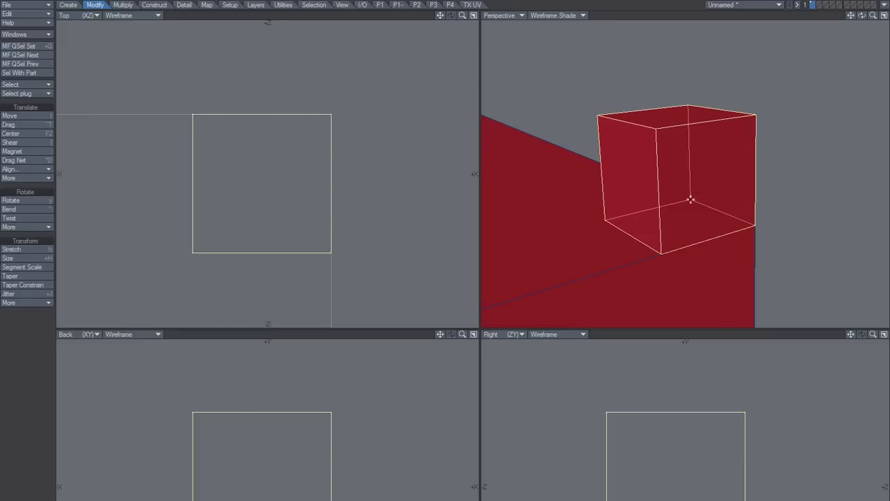
pyautogui.moveTo(685, 188)
pyautogui.keyDown('alt'); pyautogui.mouseDown()
pyautogui.moveTo(712, 183)
pyautogui.moveTo(636, 189)
pyautogui.moveTo(681, 190)
pyautogui.moveTo(682, 177)
pyautogui.moveTo(691, 185)
pyautogui.mouseUp(); pyautogui.keyUp('alt')
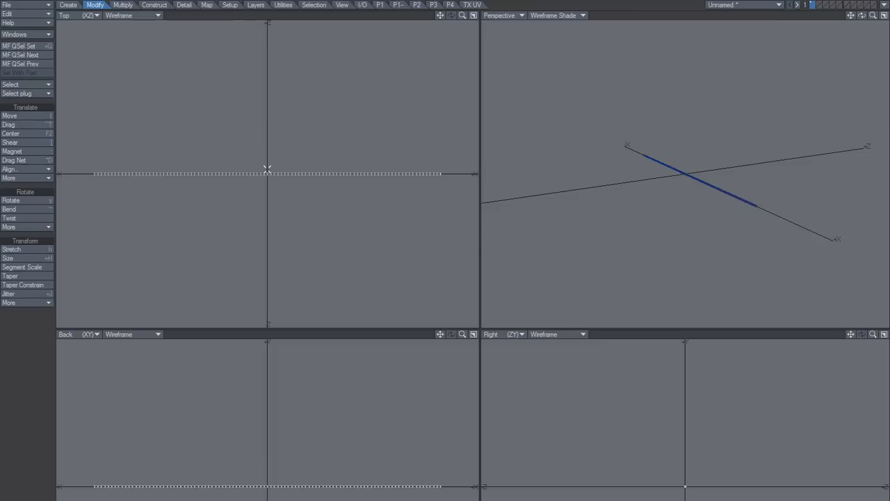
# Step: Select the polygons at the positive-X end of the row and examine the small cube against the end face
pyautogui.click(273, 195)
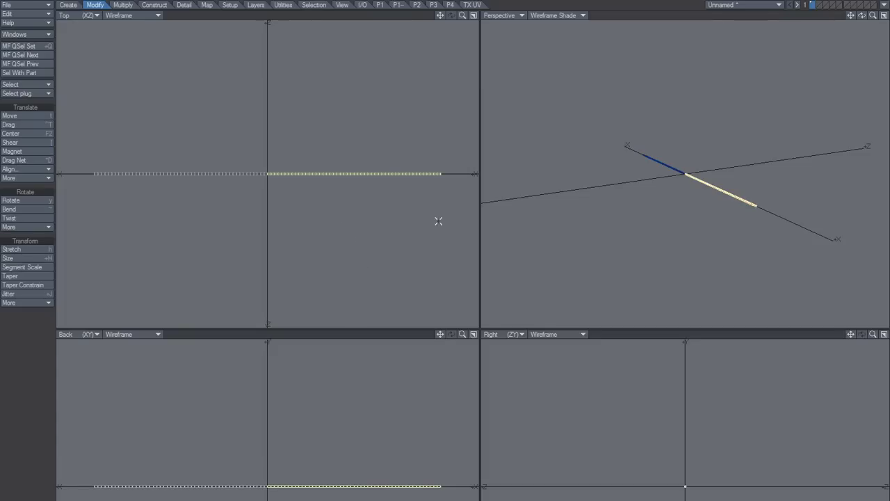
pyautogui.click(415, 189)
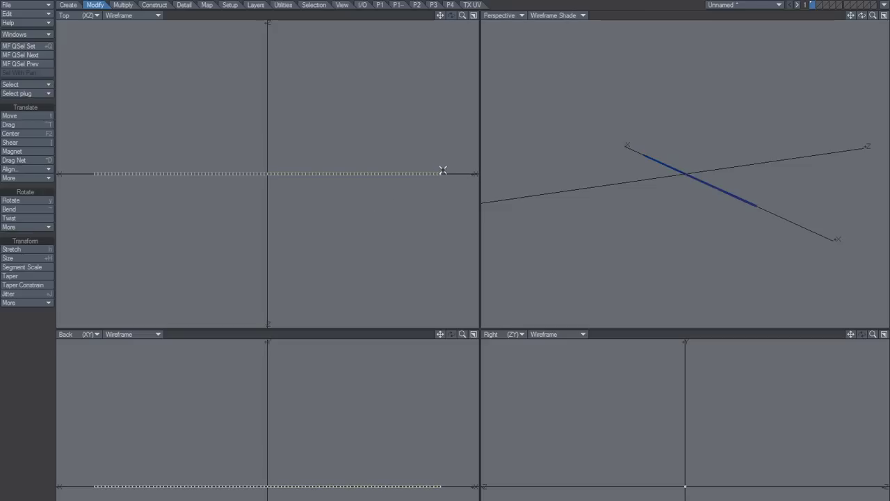
pyautogui.click(443, 175)
pyautogui.hotkey('shift', 'a')
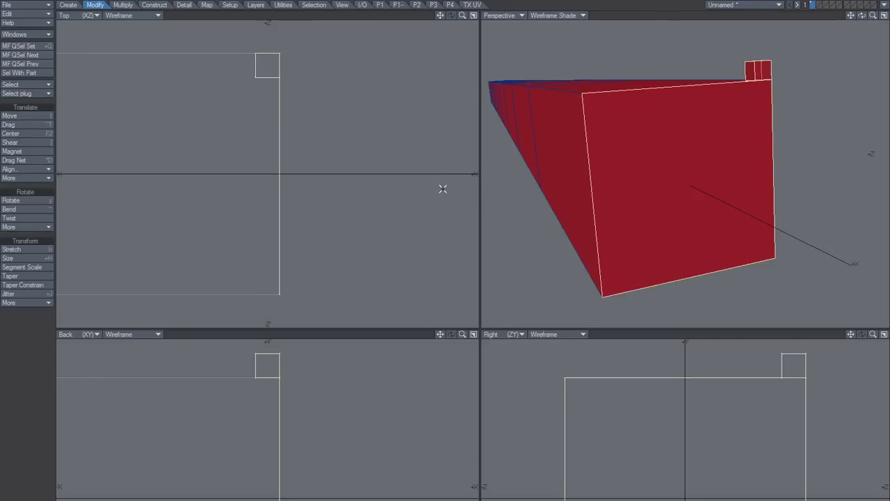
pyautogui.click(705, 190)
pyautogui.keyDown('alt'); pyautogui.moveTo(706, 191); pyautogui.dragTo(281, 280); pyautogui.keyUp('alt')
pyautogui.keyDown('alt'); pyautogui.moveTo(277, 229); pyautogui.dragTo(341, 278); pyautogui.keyUp('alt')
pyautogui.keyDown('ctrl'); pyautogui.keyDown('alt'); pyautogui.moveTo(324, 209); pyautogui.dragTo(350, 203); pyautogui.keyUp('alt'); pyautogui.keyUp('ctrl')
pyautogui.moveTo(350, 203)
pyautogui.keyDown('alt'); pyautogui.mouseDown()
pyautogui.moveTo(339, 201)
pyautogui.moveTo(356, 196)
pyautogui.mouseUp(); pyautogui.keyUp('alt')
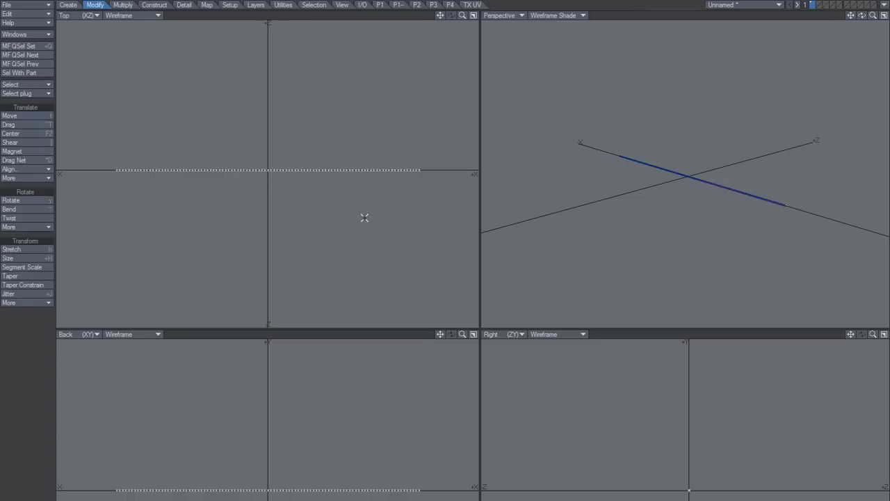
pyautogui.keyDown('alt'); pyautogui.moveTo(729, 199); pyautogui.dragTo(754, 199); pyautogui.keyUp('alt')
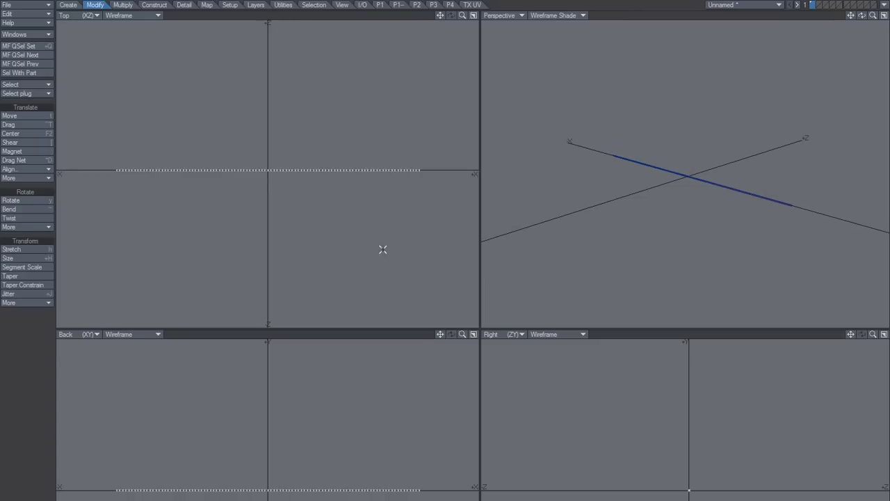
# Step: Scale the whole row and small cube to a factor of 1.0% about the origin
pyautogui.press('space')
pyautogui.hotkey('shift', 'h')
pyautogui.press('n')
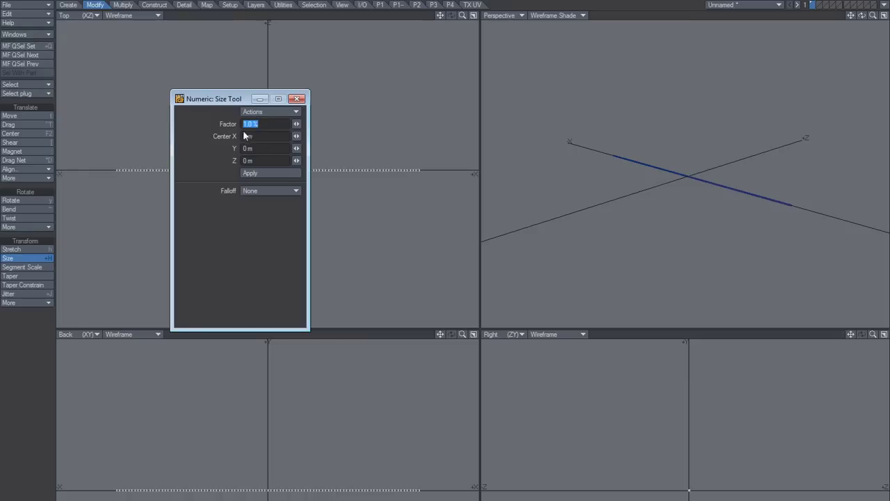
pyautogui.click(257, 172)
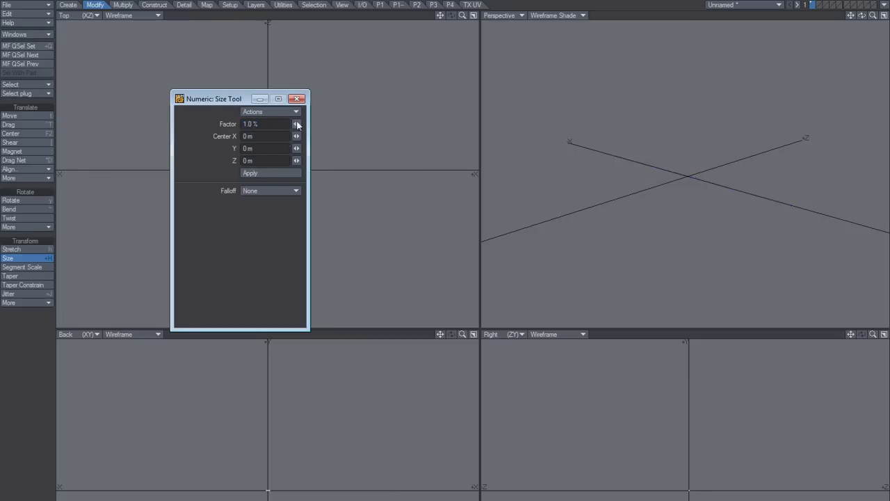
pyautogui.click(297, 98)
pyautogui.press('space')
# Step: Frame the positive-X end of the scaled-down row and examine the small cube's top face
pyautogui.keyDown('ctrl'); pyautogui.keyDown('alt'); pyautogui.moveTo(272, 177); pyautogui.dragTo(320, 130); pyautogui.keyUp('alt'); pyautogui.keyUp('ctrl')
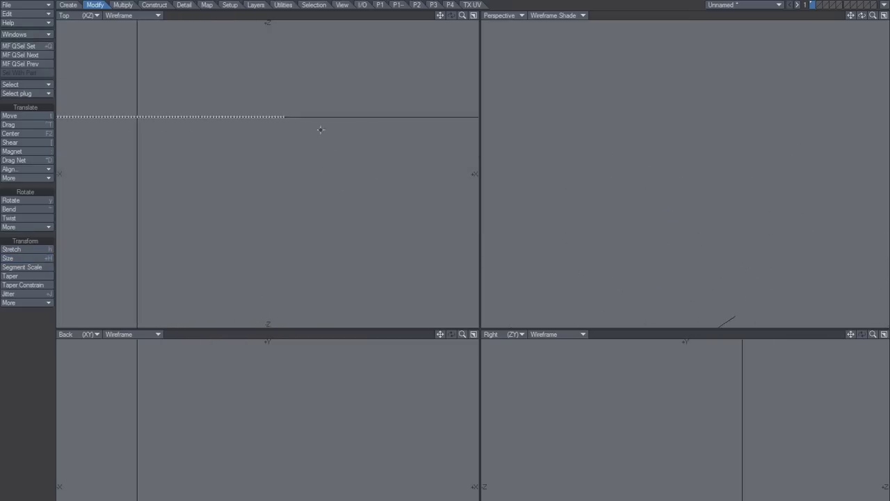
pyautogui.press('a')
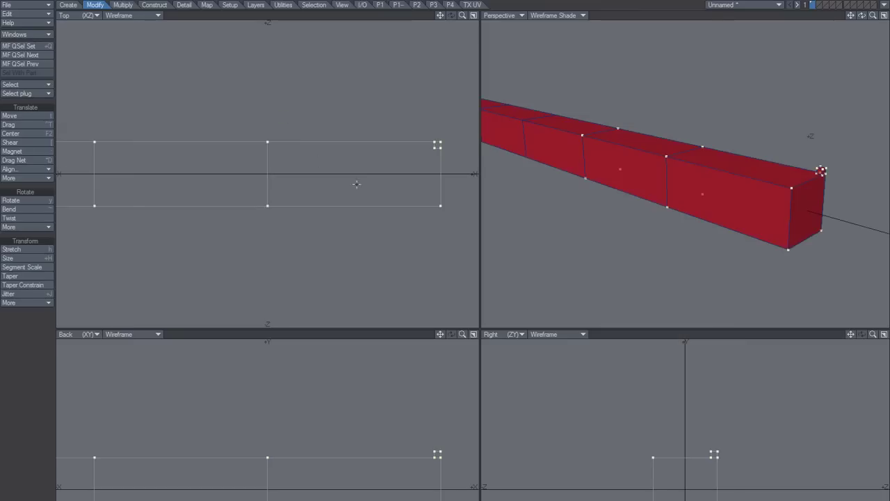
pyautogui.click(825, 168)
pyautogui.hotkey('shift', 'a')
pyautogui.keyDown('ctrl'); pyautogui.keyDown('alt'); pyautogui.moveTo(709, 209); pyautogui.dragTo(614, 243); pyautogui.keyUp('alt'); pyautogui.keyUp('ctrl')
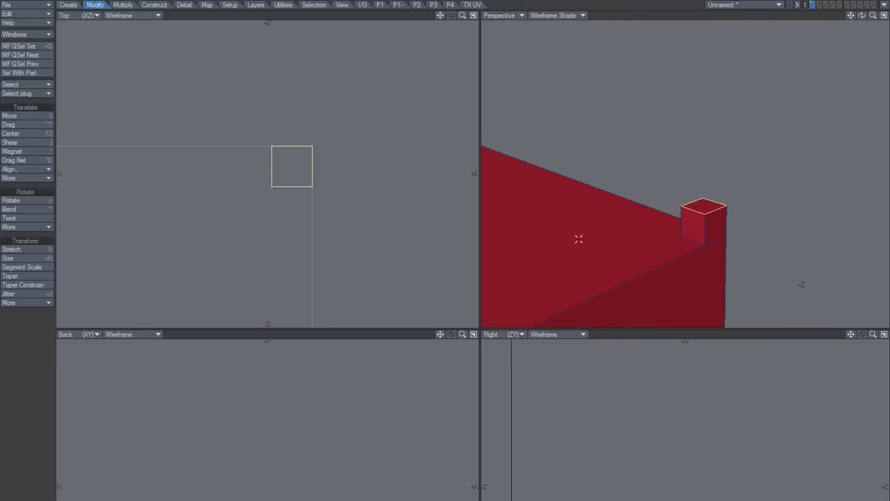
pyautogui.press('Delete')
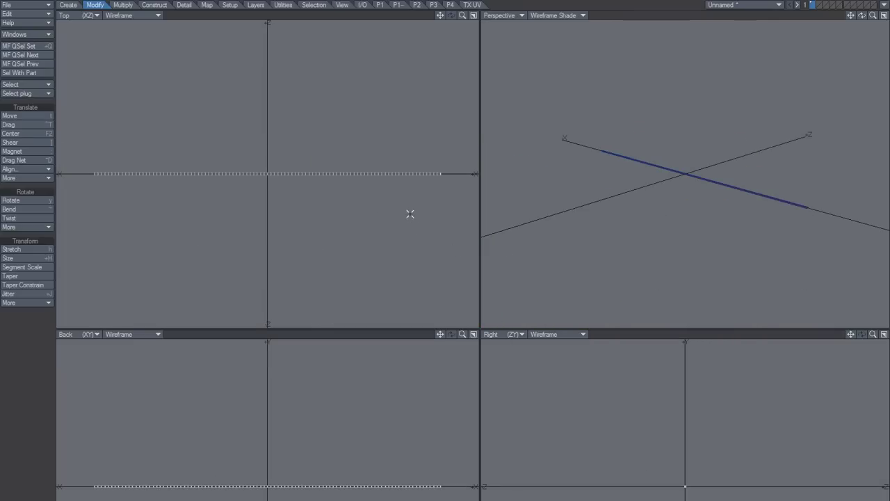
# Step: Select the positive-X half of the row, isolate the small cube's top face and examine it from several angles
pyautogui.moveTo(268, 167)
pyautogui.mouseDown(button='right')
pyautogui.moveTo(320, 231)
pyautogui.moveTo(417, 155)
pyautogui.mouseUp(button='right')
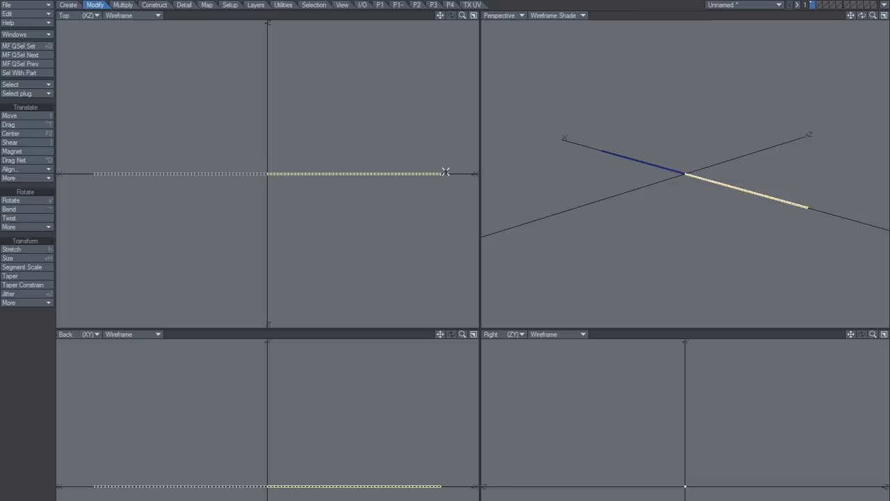
pyautogui.press('/')
pyautogui.click(805, 208)
pyautogui.hotkey('shift', 'a')
pyautogui.keyDown('alt'); pyautogui.moveTo(811, 184); pyautogui.dragTo(798, 193); pyautogui.keyUp('alt')
pyautogui.press('/')
pyautogui.click(826, 154)
pyautogui.keyDown('alt'); pyautogui.moveTo(826, 156); pyautogui.dragTo(702, 153); pyautogui.keyUp('alt')
pyautogui.scroll(-1, 778, 147)
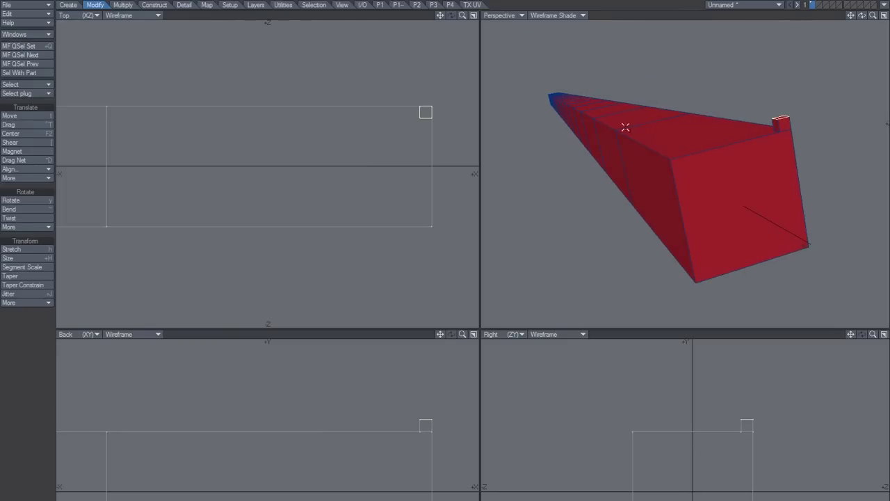
pyautogui.keyDown('alt'); pyautogui.moveTo(777, 131); pyautogui.dragTo(729, 181); pyautogui.keyUp('alt')
pyautogui.hotkey('shift', 'a')
pyautogui.press('a')
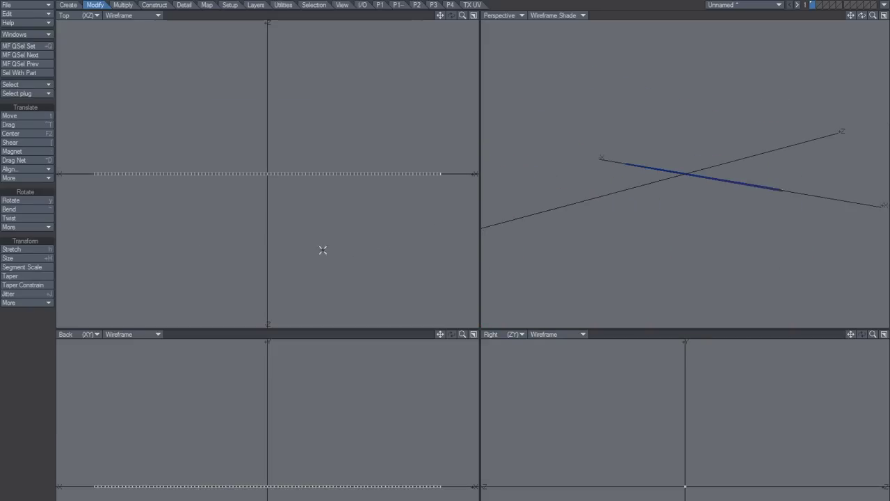
# Step: Move the whole row about 12.54 m in negative X, center it back on the origin and check the numeric offset
pyautogui.press('/')
pyautogui.press('t')
pyautogui.moveTo(453, 175); pyautogui.dragTo(292, 175)
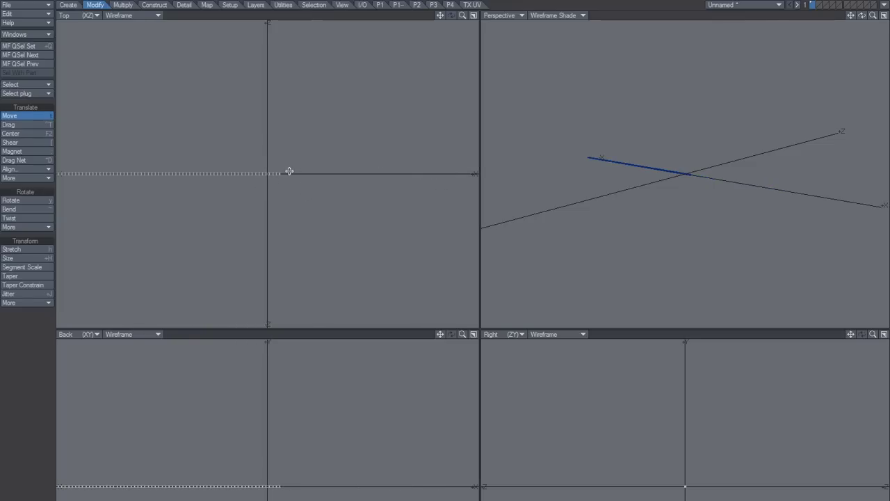
pyautogui.press('F2')
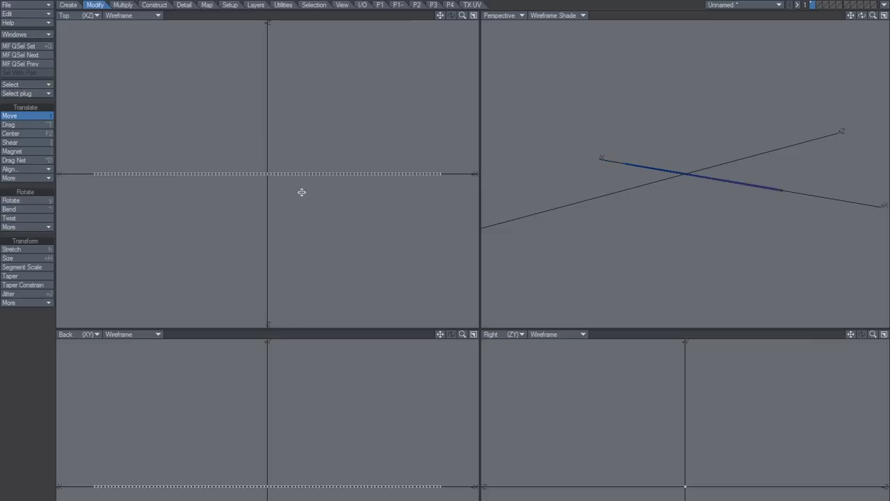
pyautogui.press('n')
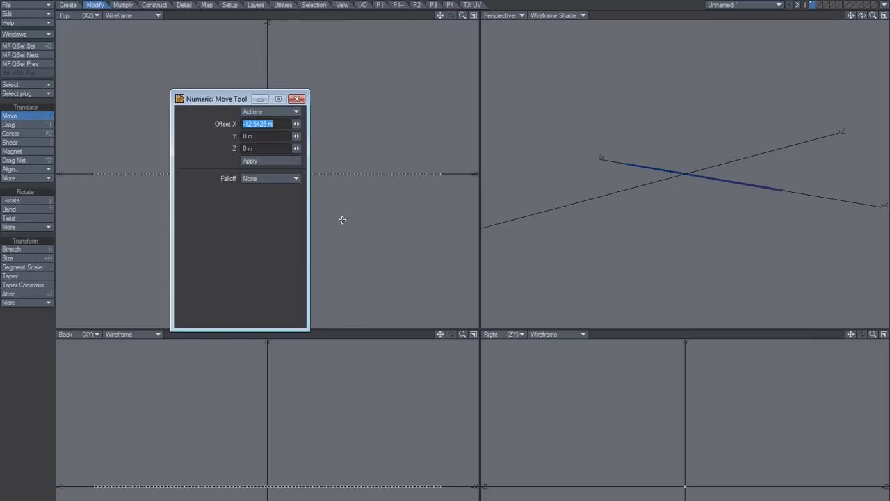
pyautogui.click(297, 98)
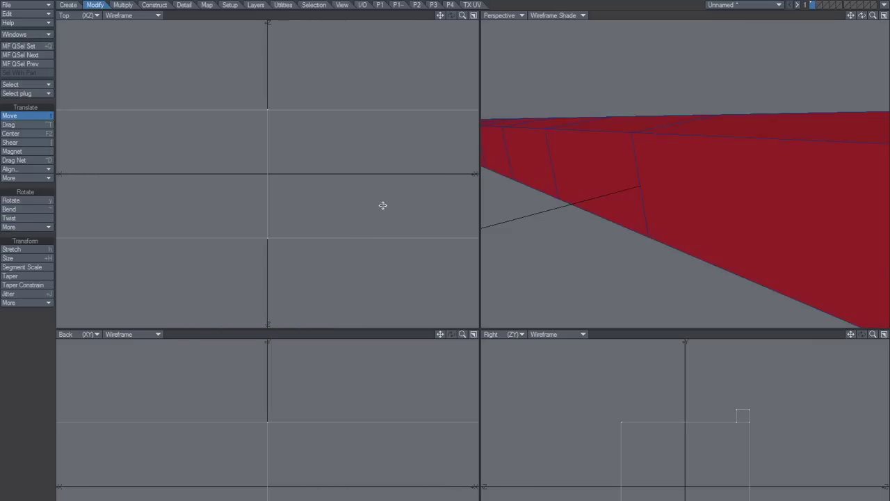
pyautogui.press('a')
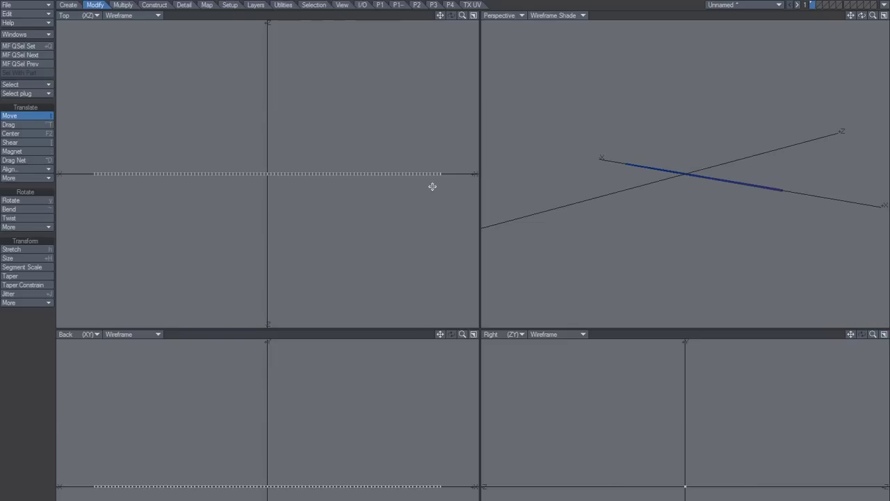
# Step: Undo the freehand shift of the row and move all geometry by an X offset of -1 km
pyautogui.moveTo(440, 172); pyautogui.dragTo(268, 174)
pyautogui.hotkey('ctrl', 'z')
pyautogui.press('n')
pyautogui.moveTo(264, 125); pyautogui.dragTo(252, 135)
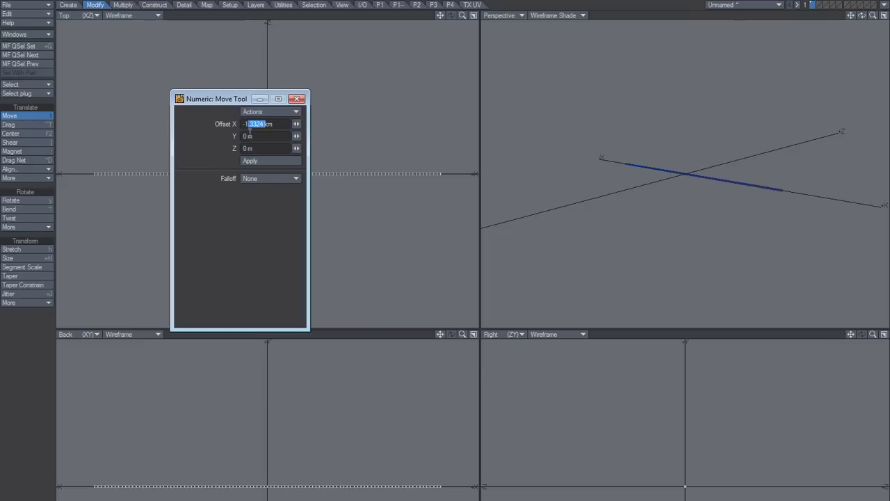
pyautogui.press('BackSpace')
pyautogui.click(250, 160)
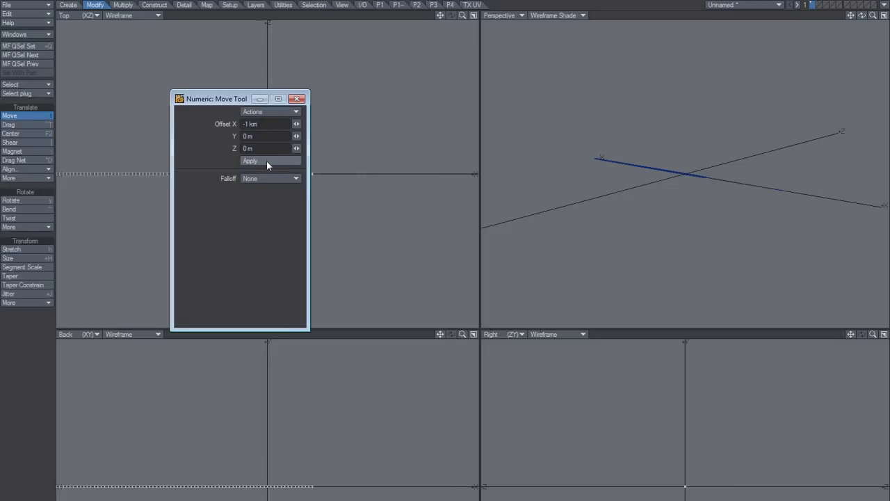
pyautogui.click(297, 99)
pyautogui.press('space')
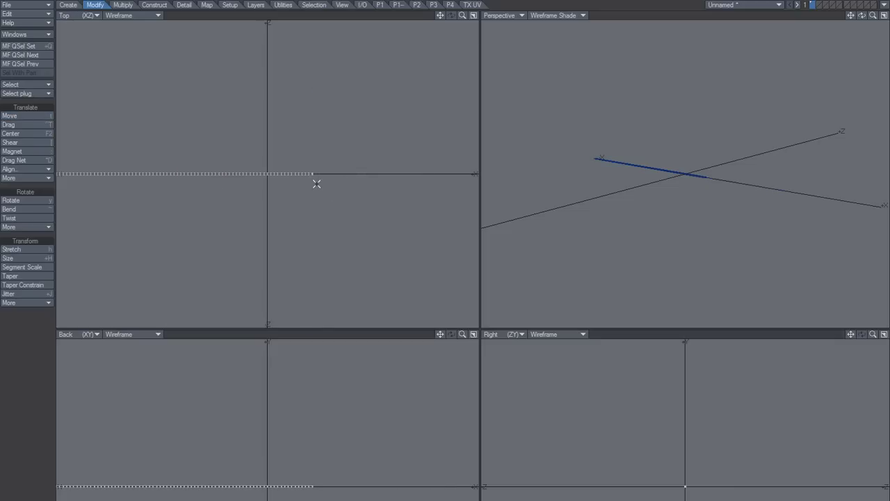
# Step: Select the small cube's end face at the row's positive-X end and frame it to examine the geometry
pyautogui.moveTo(313, 153)
pyautogui.mouseDown(button='right')
pyautogui.moveTo(315, 200)
pyautogui.moveTo(330, 147)
pyautogui.mouseUp(button='right')
pyautogui.hotkey('shift', 'a')
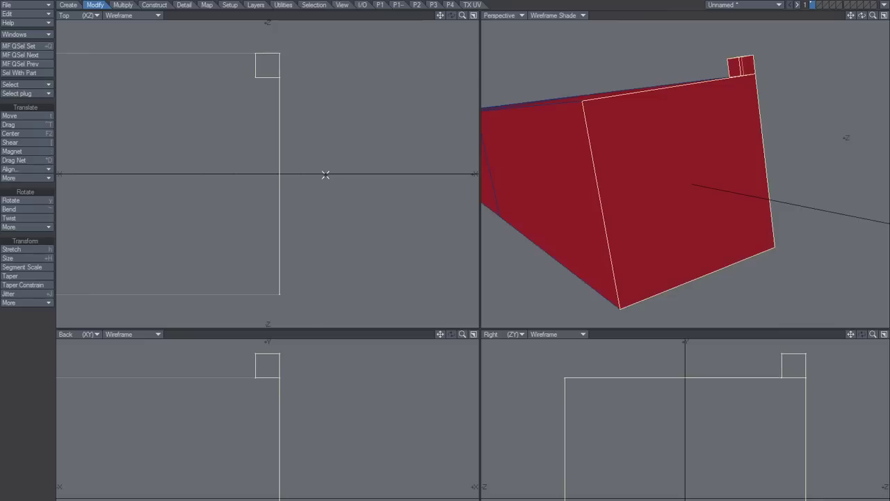
pyautogui.keyDown('alt'); pyautogui.moveTo(701, 163); pyautogui.dragTo(700, 197); pyautogui.keyUp('alt')
pyautogui.press('/')
pyautogui.click(755, 65)
pyautogui.hotkey('shift', 'a')
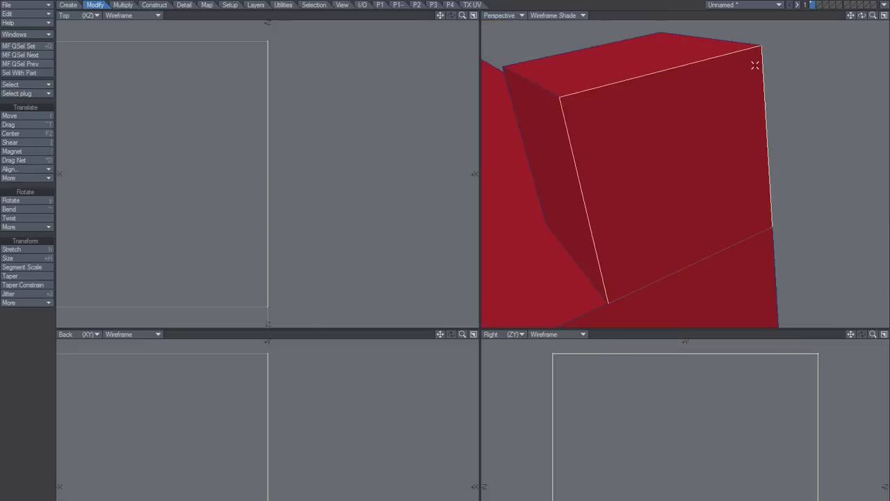
# Step: Select all connected polygons of the small cube at the row's end, subdivide them three times and clear the selection
pyautogui.keyDown('ctrl'); pyautogui.keyDown('alt'); pyautogui.moveTo(655, 152); pyautogui.dragTo(670, 183); pyautogui.keyUp('alt'); pyautogui.keyUp('ctrl')
pyautogui.press('/')
pyautogui.press('a')
pyautogui.click(650, 161)
pyautogui.press(']')
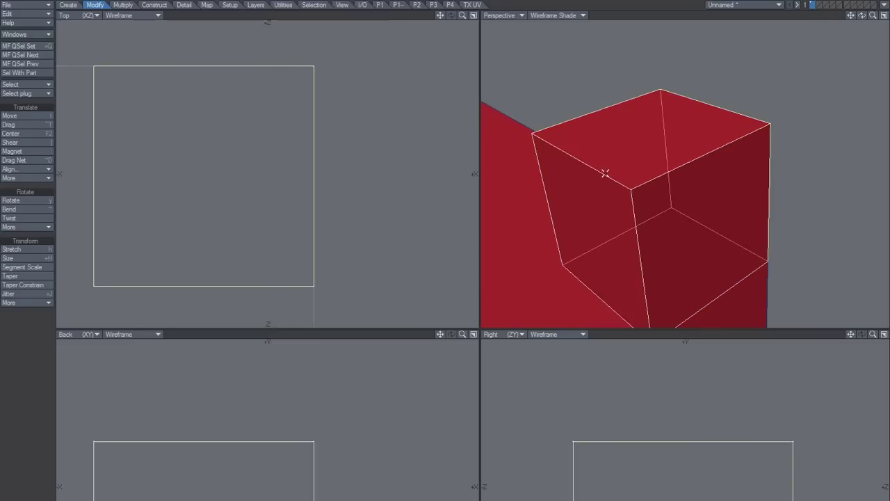
pyautogui.hotkey('shift', 'd')
pyautogui.click(422, 211)
pyautogui.hotkey('shift', 'd')
pyautogui.click(426, 210)
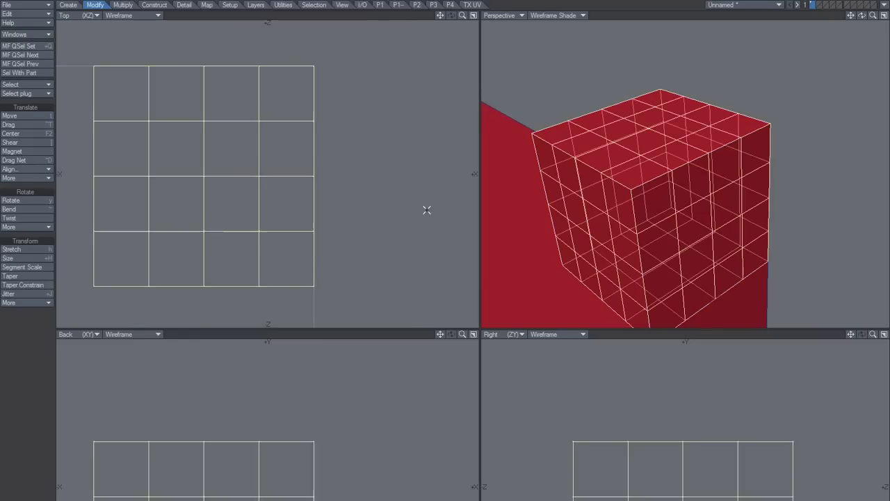
pyautogui.hotkey('shift', 'd')
pyautogui.click(429, 207)
pyautogui.press('/')
pyautogui.keyDown('alt'); pyautogui.moveTo(689, 197); pyautogui.dragTo(604, 219); pyautogui.keyUp('alt')
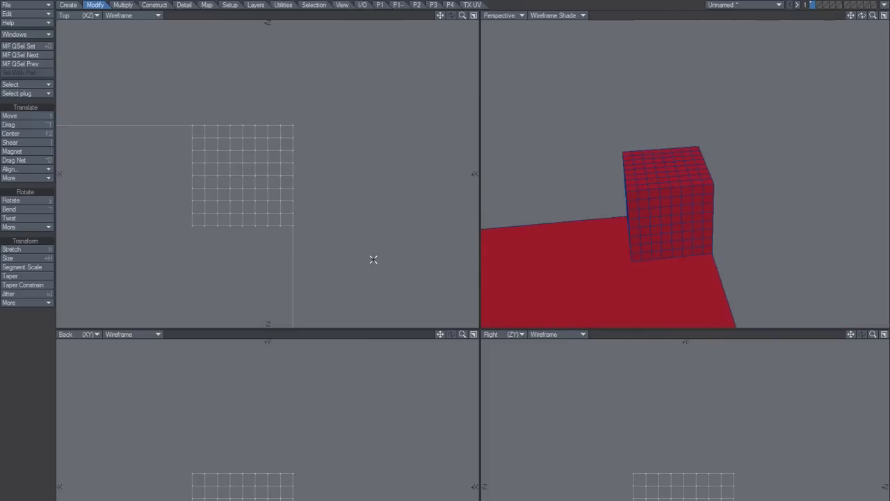
# Step: Move the whole row with a numeric X offset of 1 km, back to being centered on the origin
pyautogui.press('a')
pyautogui.keyDown('alt'); pyautogui.moveTo(391, 199); pyautogui.dragTo(321, 226); pyautogui.keyUp('alt')
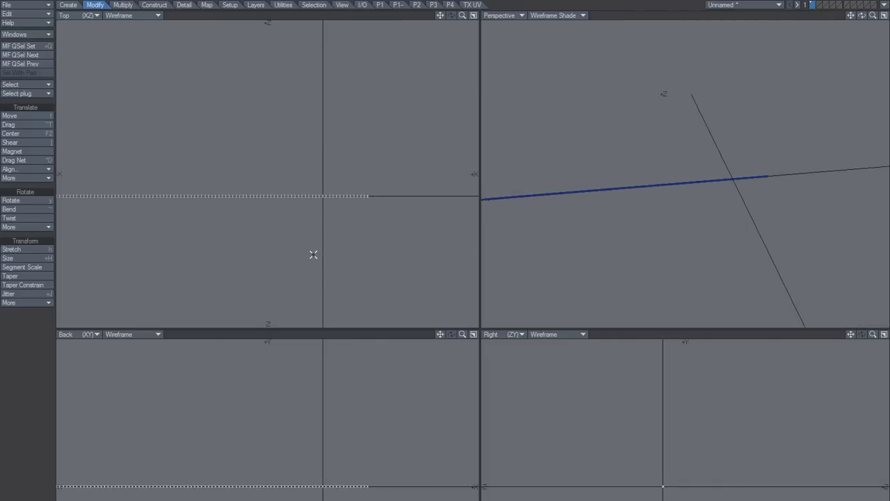
pyautogui.press('t')
pyautogui.press('n')
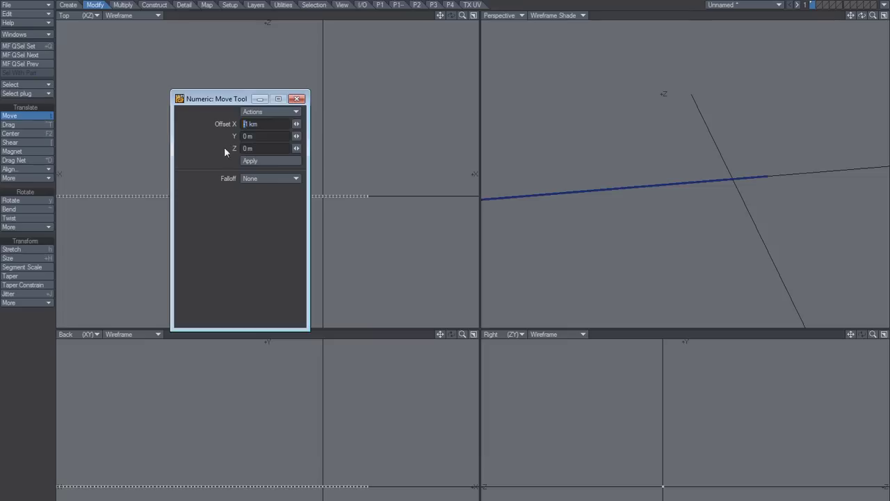
pyautogui.press('Tab')
pyautogui.click(250, 161)
pyautogui.click(300, 100)
pyautogui.keyDown('alt'); pyautogui.moveTo(376, 197); pyautogui.dragTo(323, 195); pyautogui.keyUp('alt')
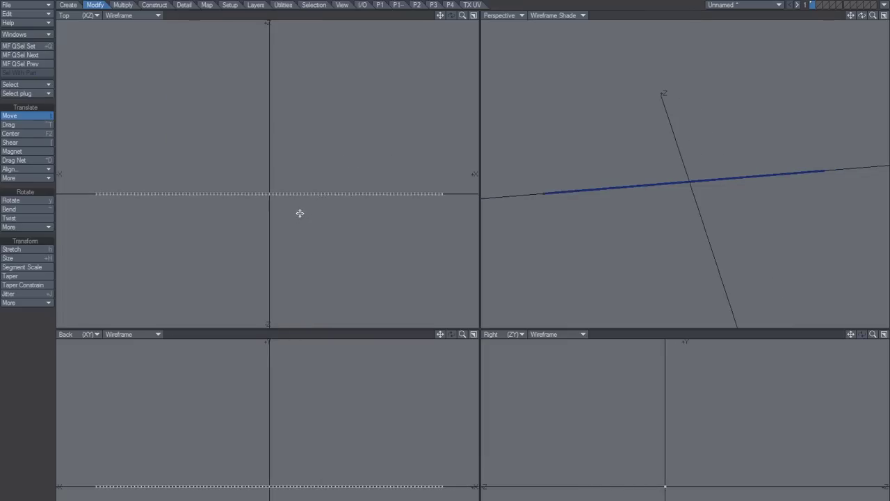
pyautogui.press('space')
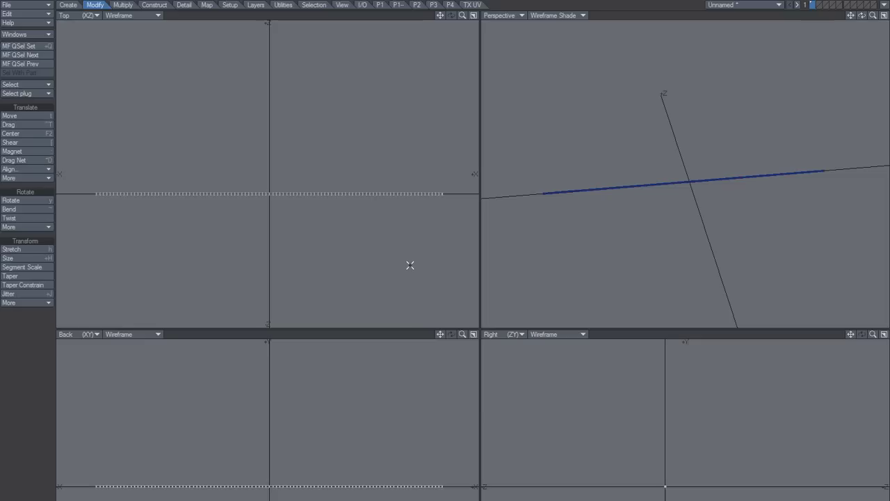
pyautogui.keyDown('alt'); pyautogui.moveTo(787, 212); pyautogui.dragTo(686, 189); pyautogui.keyUp('alt')
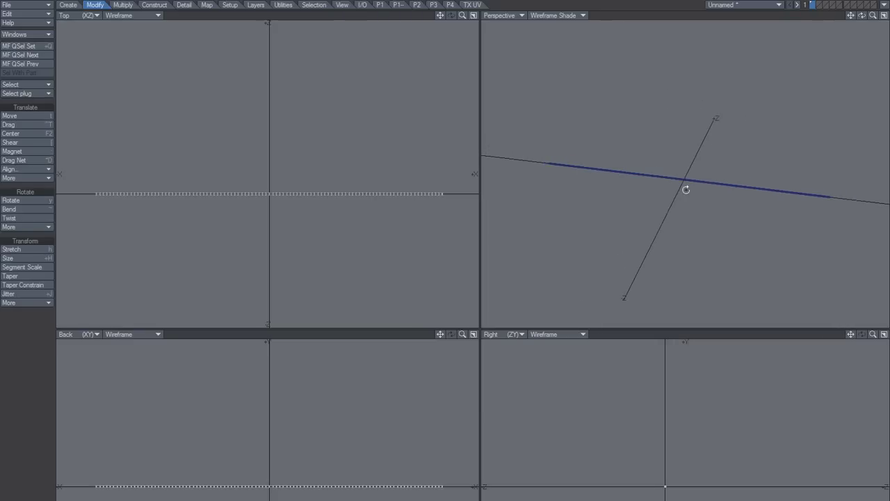
pyautogui.moveTo(683, 198)
pyautogui.keyDown('alt'); pyautogui.mouseDown()
pyautogui.moveTo(678, 206)
pyautogui.moveTo(662, 199)
pyautogui.moveTo(668, 207)
pyautogui.moveTo(688, 195)
pyautogui.mouseUp(); pyautogui.keyUp('alt')
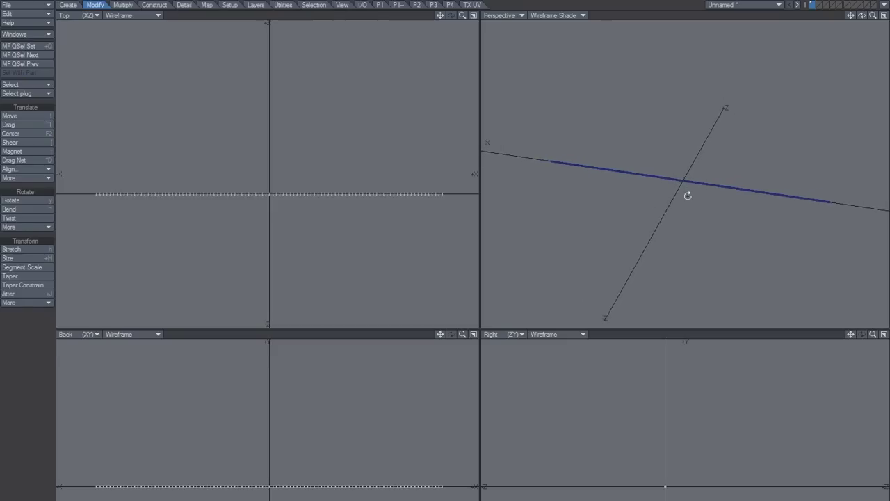